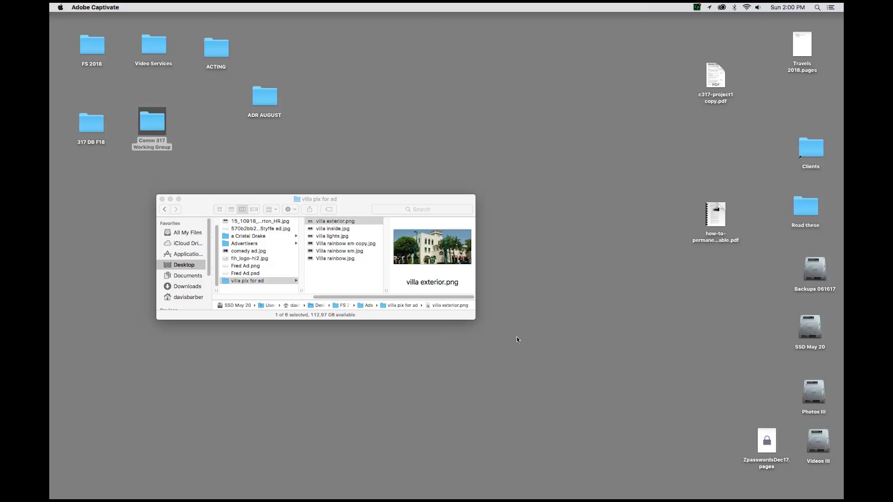
# Browse the villa pix for ad folder, previewing villa exterior.png and Fred Ad.psd.
pyautogui.moveTo(194, 209); pyautogui.dragTo(197, 204)
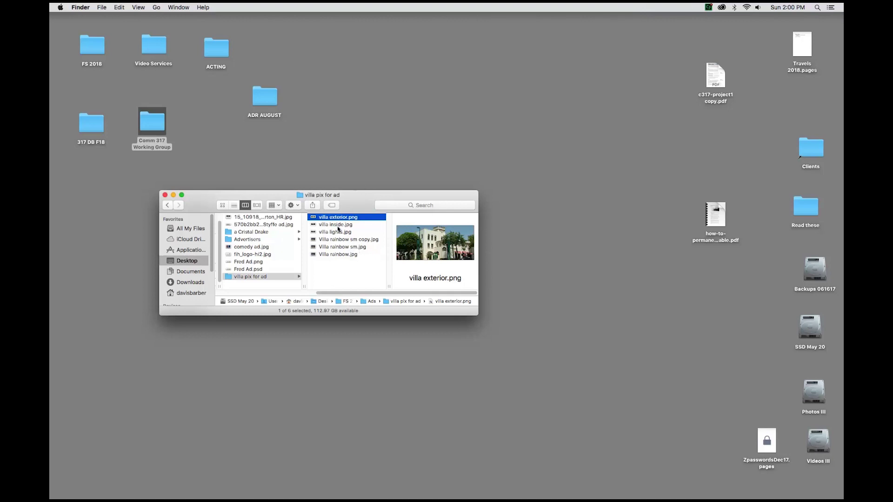
pyautogui.click(329, 267)
pyautogui.click(341, 218)
pyautogui.click(257, 268)
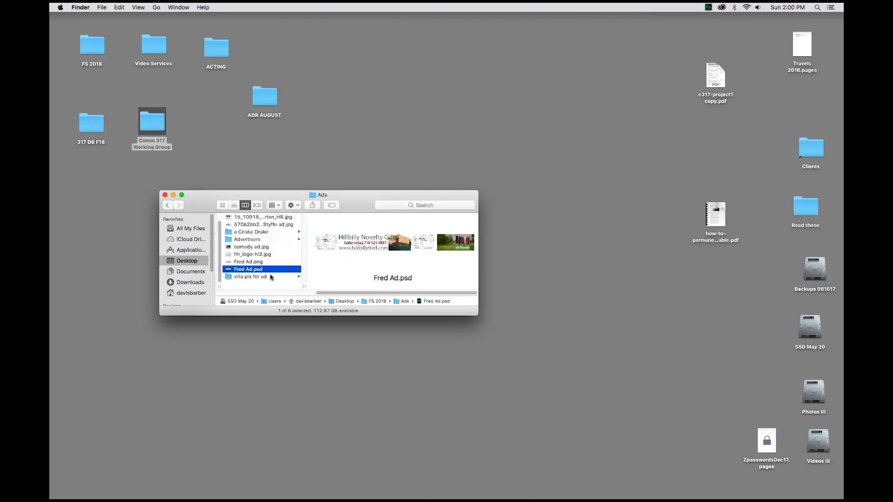
pyautogui.click(234, 277)
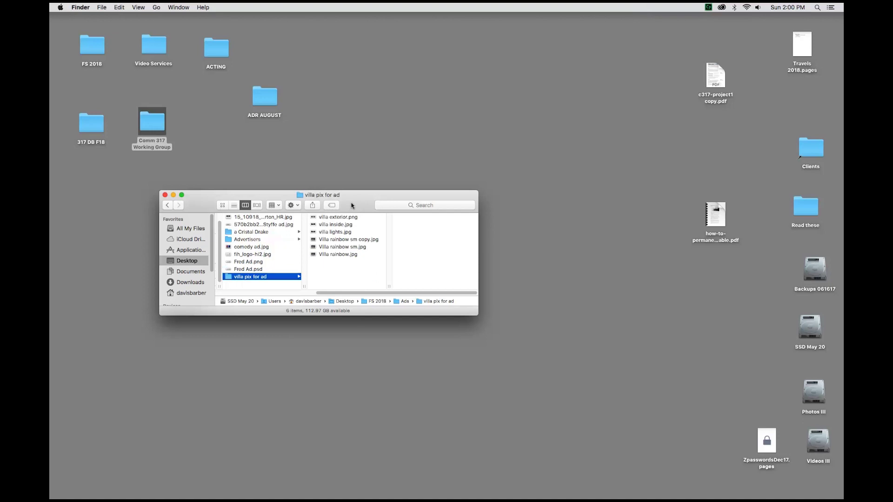
# Reposition the Finder window and open villa inside.jpg in its default viewer.
pyautogui.moveTo(352, 205); pyautogui.dragTo(370, 179)
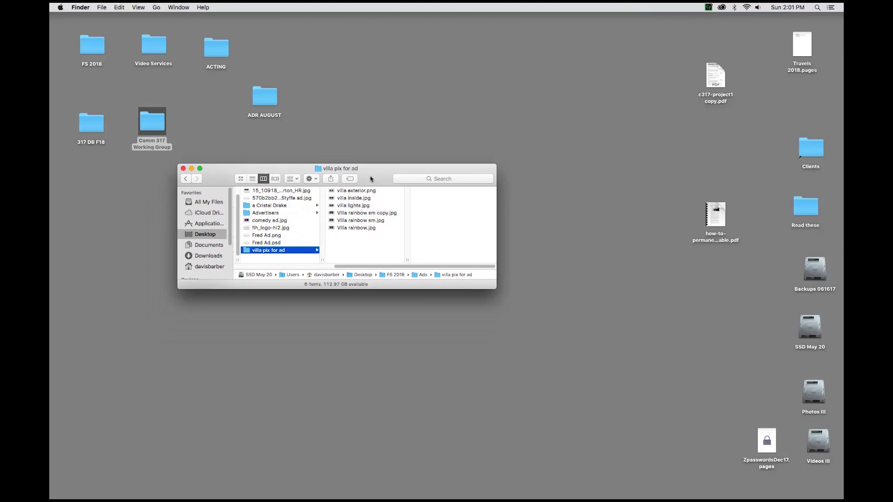
pyautogui.moveTo(371, 179); pyautogui.dragTo(372, 178)
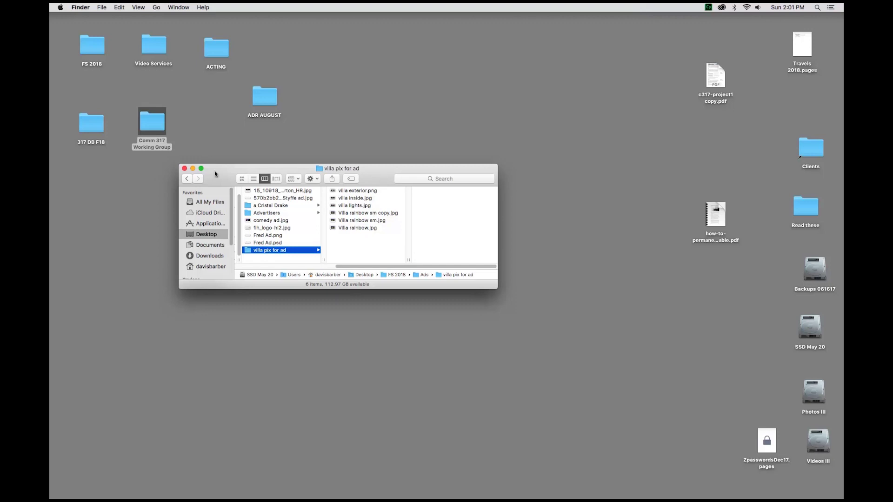
pyautogui.click(224, 138)
pyautogui.click(231, 181)
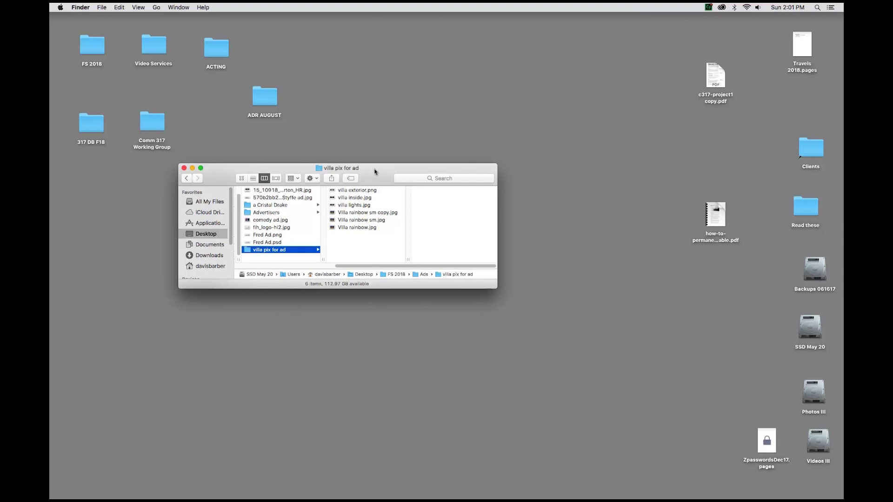
pyautogui.click(357, 200)
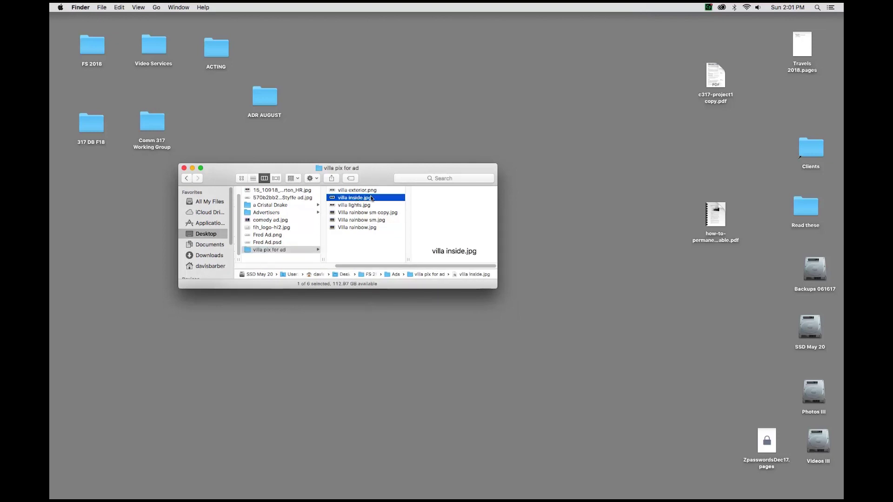
pyautogui.doubleClick(338, 199)
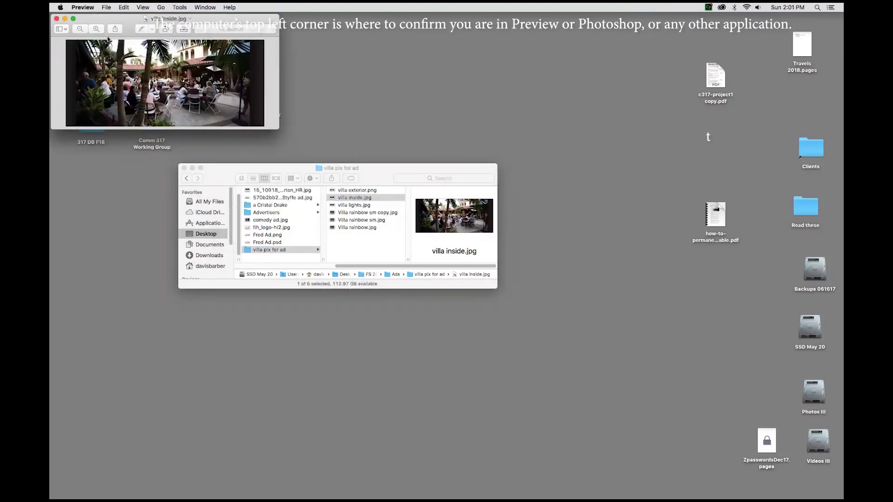
# Move and enlarge the villa inside.jpg image window, then close it.
pyautogui.moveTo(169, 37); pyautogui.dragTo(218, 97)
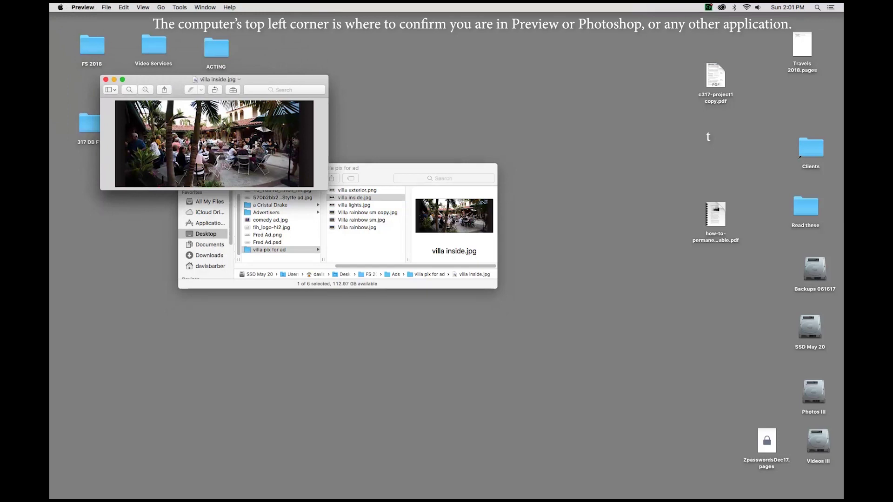
pyautogui.moveTo(328, 193); pyautogui.dragTo(406, 269)
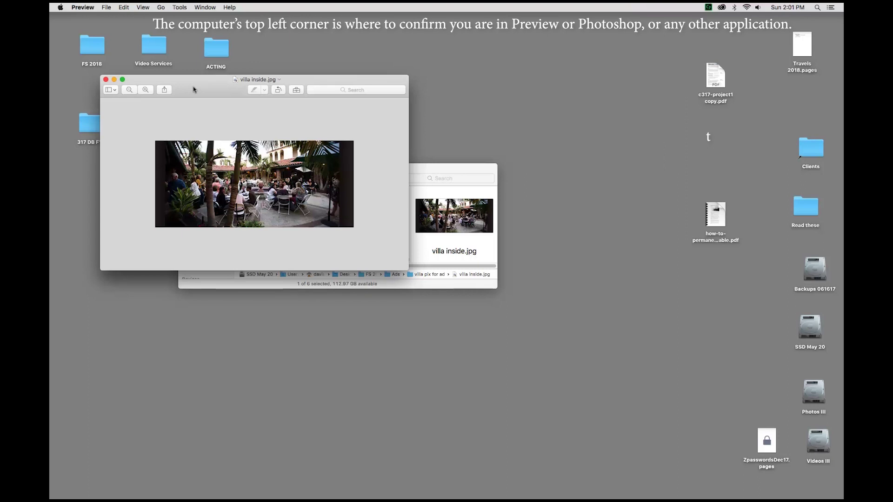
pyautogui.moveTo(193, 89); pyautogui.dragTo(160, 48)
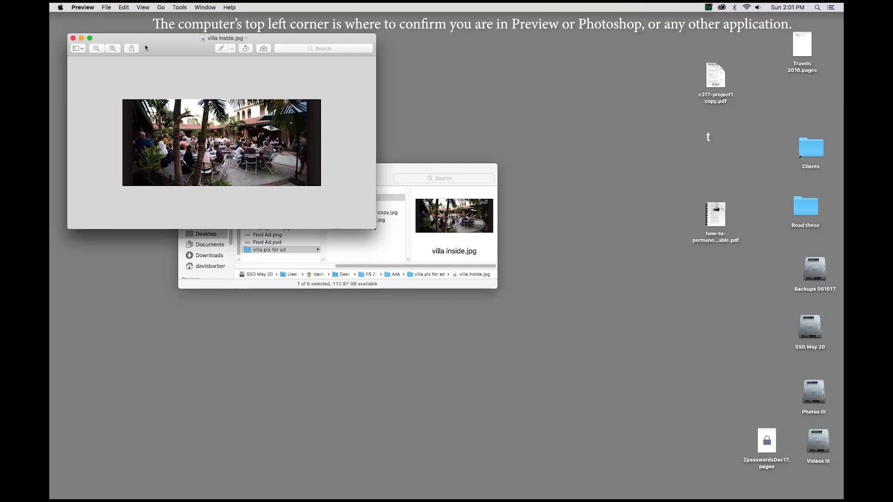
pyautogui.click(73, 38)
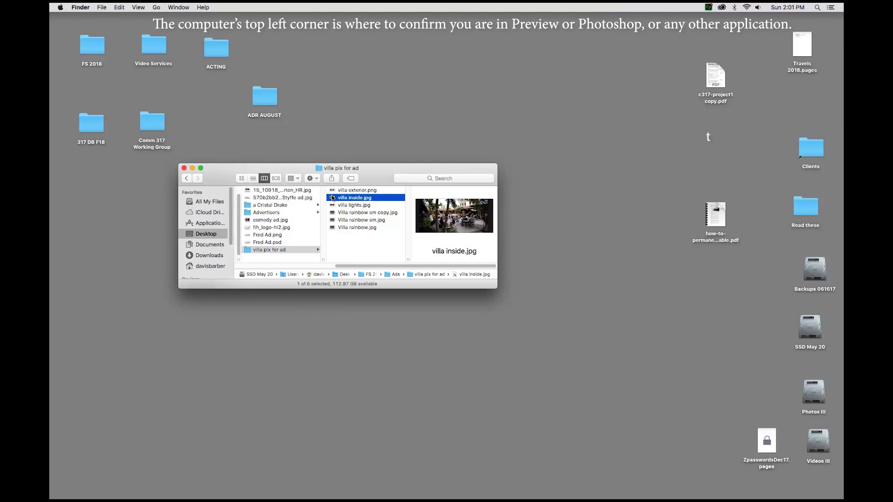
# Check villa inside.jpg's Open With choices without picking an app, then reselect the file.
pyautogui.rightClick(331, 201)
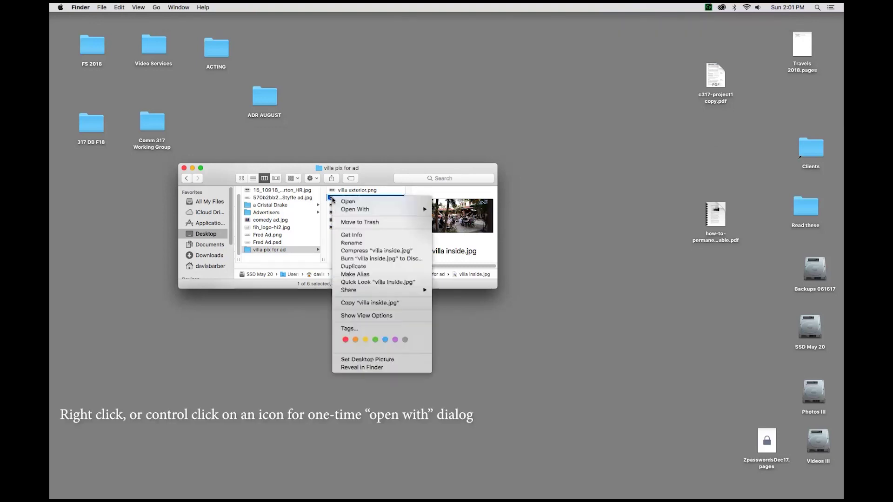
pyautogui.moveTo(363, 209)
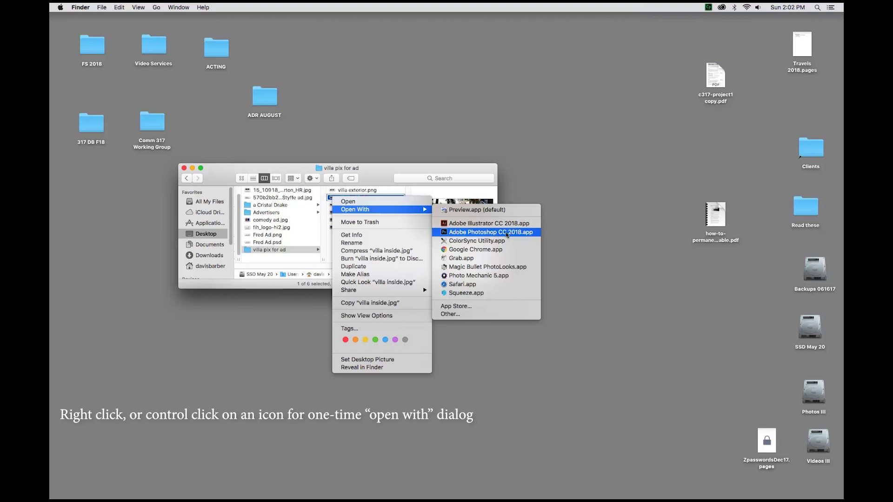
pyautogui.click(384, 179)
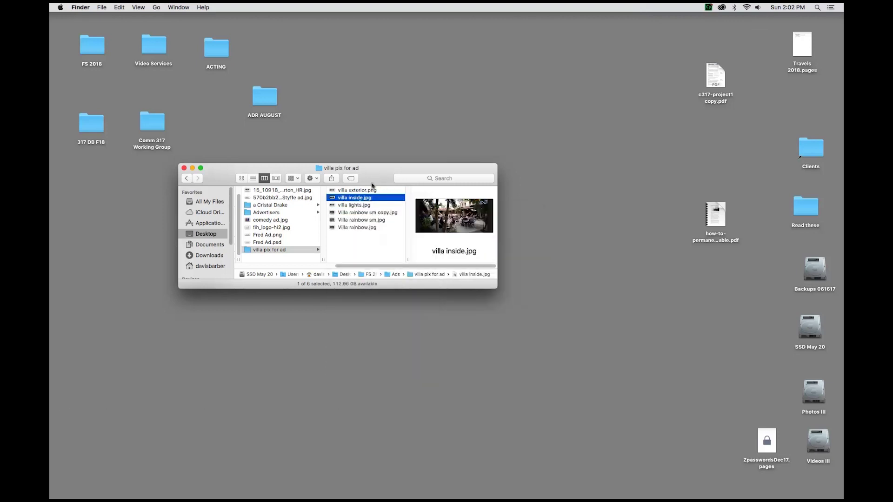
pyautogui.click(344, 206)
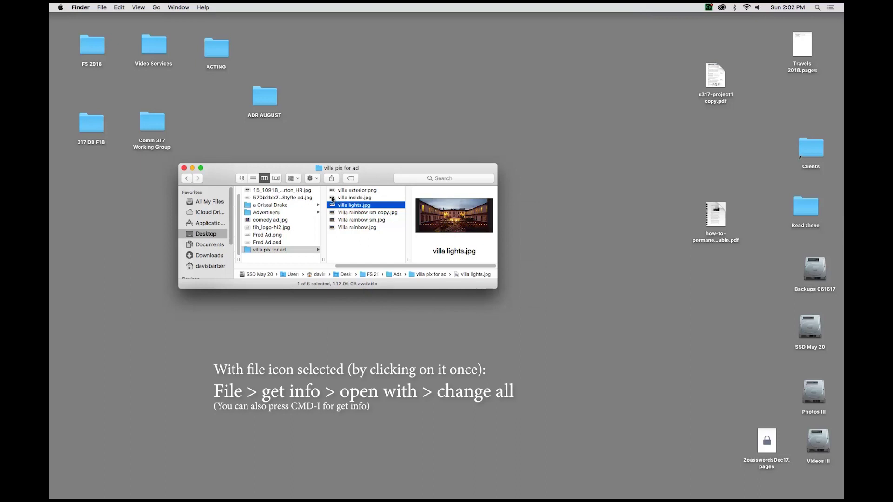
pyautogui.click(333, 199)
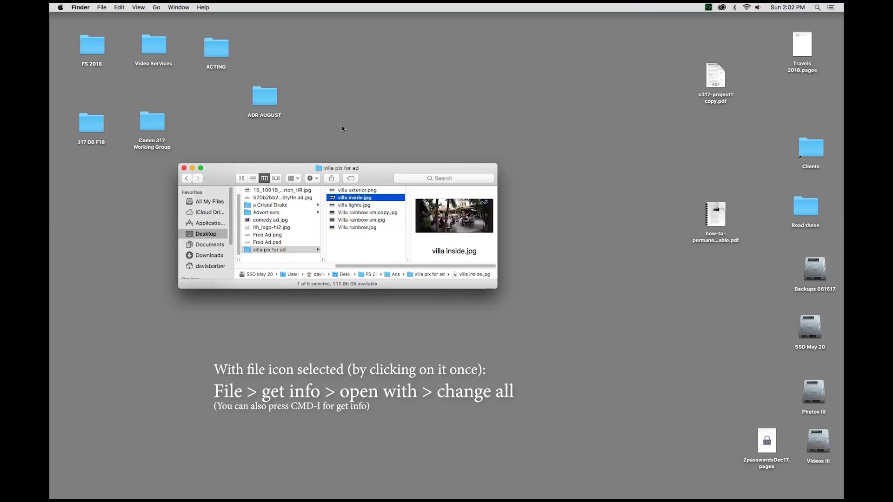
# In villa inside.jpg's Get Info, set Open with to Adobe Photoshop CC 2018 and Change All.
pyautogui.click(100, 8)
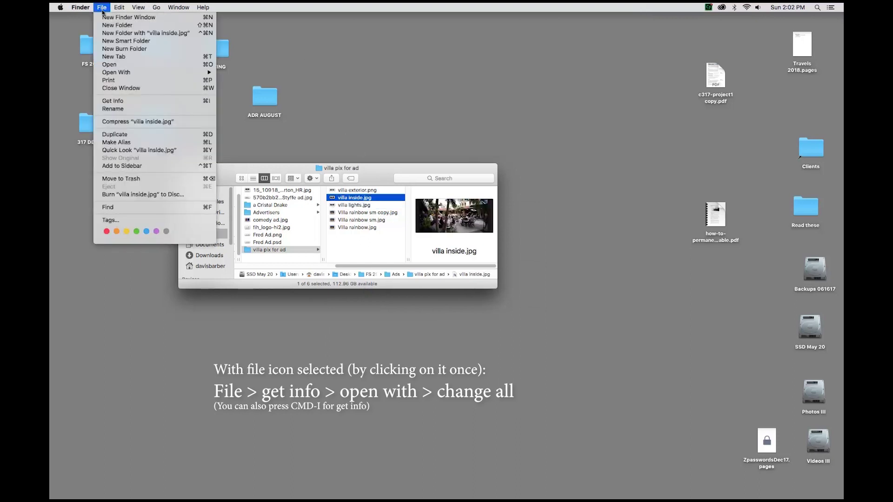
pyautogui.click(149, 102)
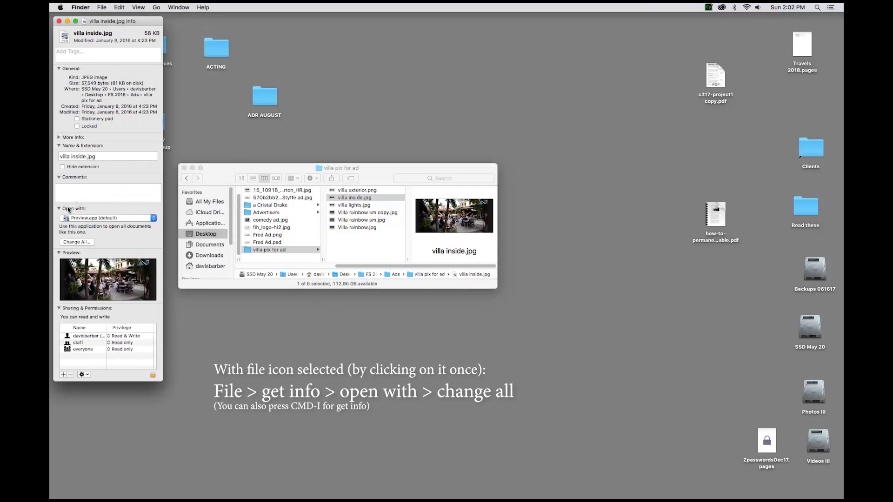
pyautogui.click(116, 219)
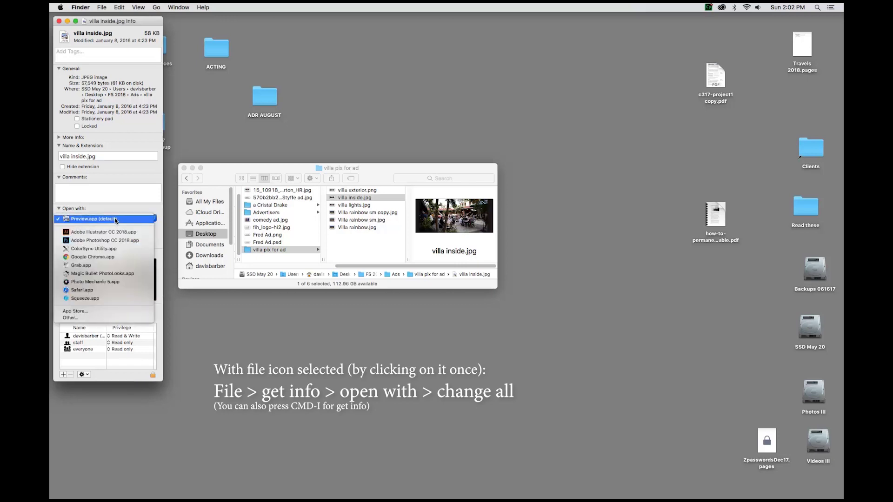
pyautogui.click(129, 240)
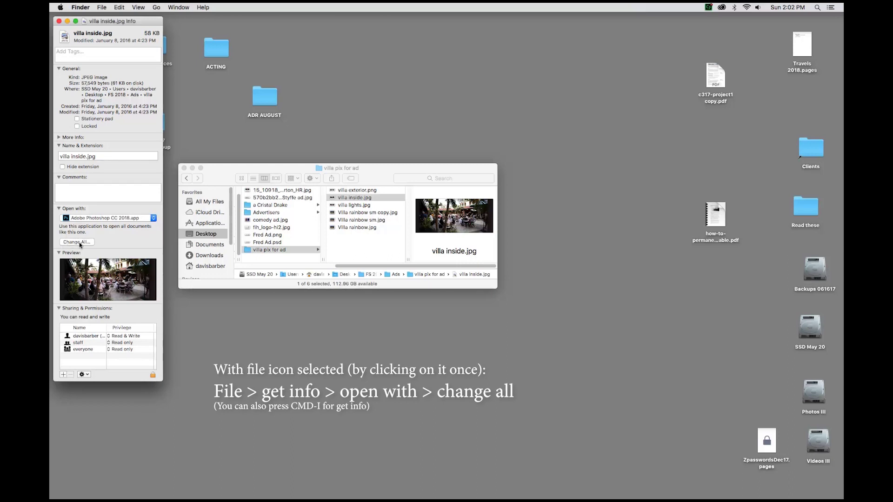
pyautogui.click(78, 242)
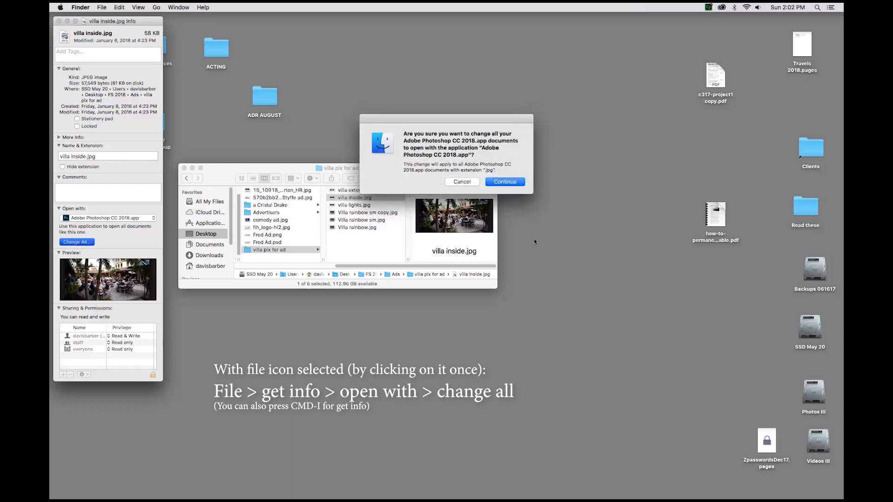
pyautogui.click(509, 183)
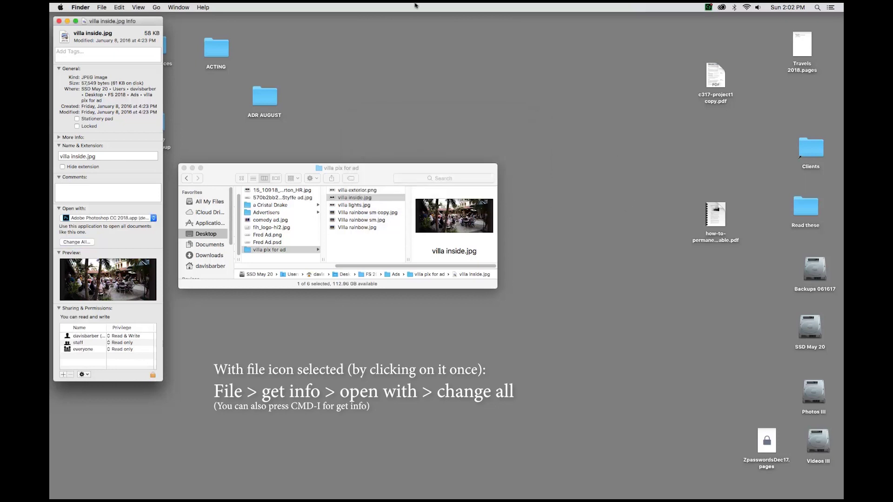
pyautogui.click(59, 21)
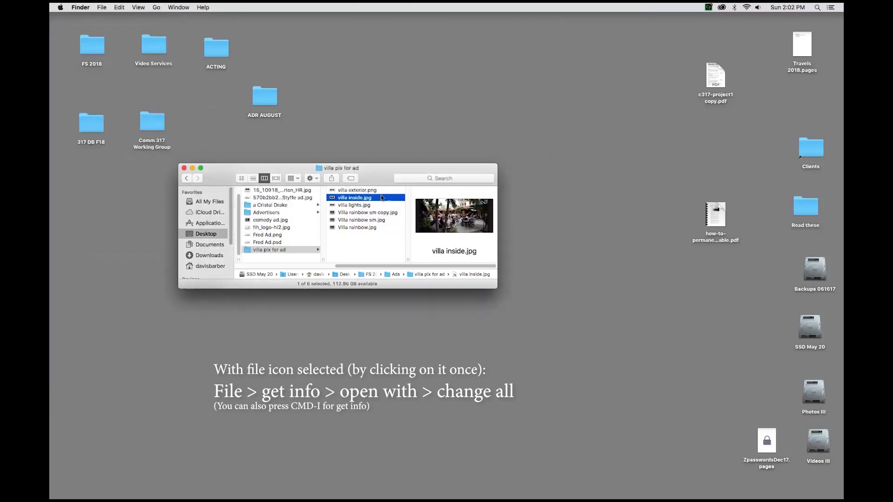
# Open Villa rainbow.jpg, confirm it launches in Photoshop CC 2018, then close it and Photoshop.
pyautogui.click(343, 206)
pyautogui.click(366, 220)
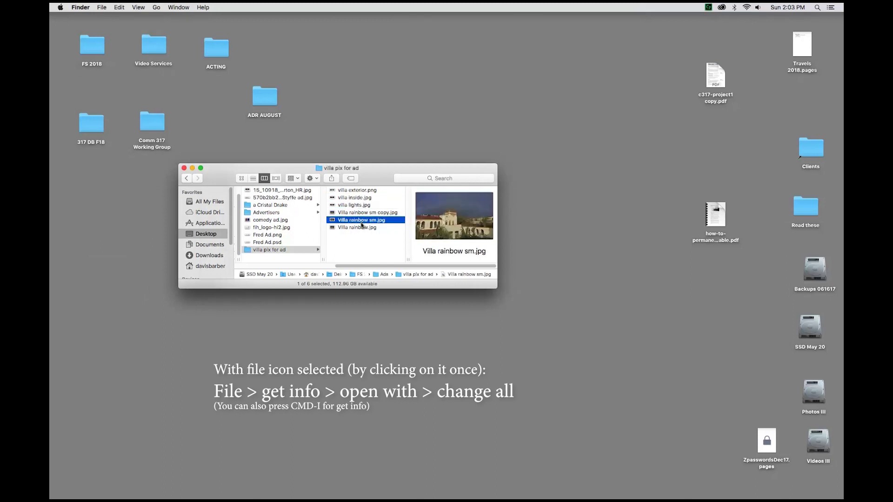
pyautogui.click(357, 228)
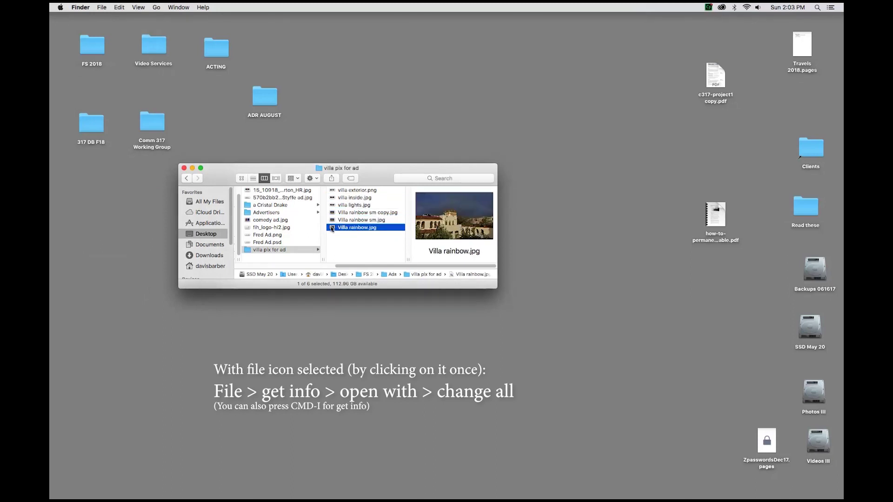
pyautogui.doubleClick(332, 228)
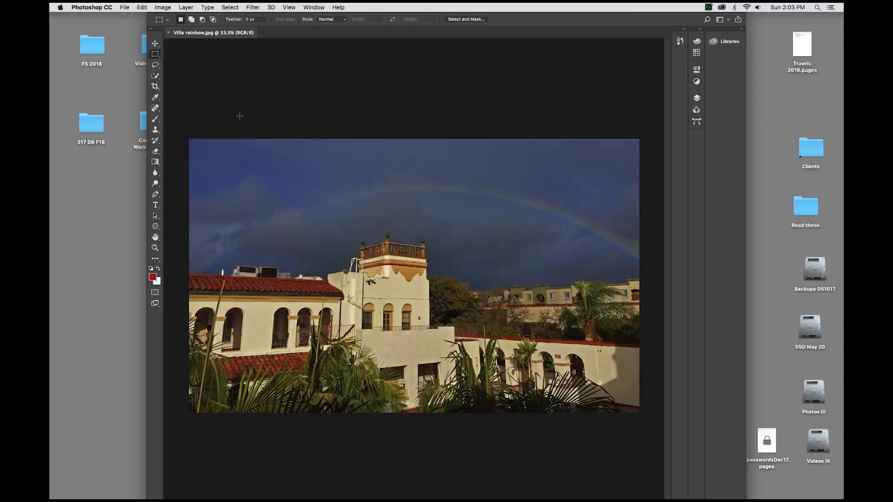
pyautogui.click(170, 34)
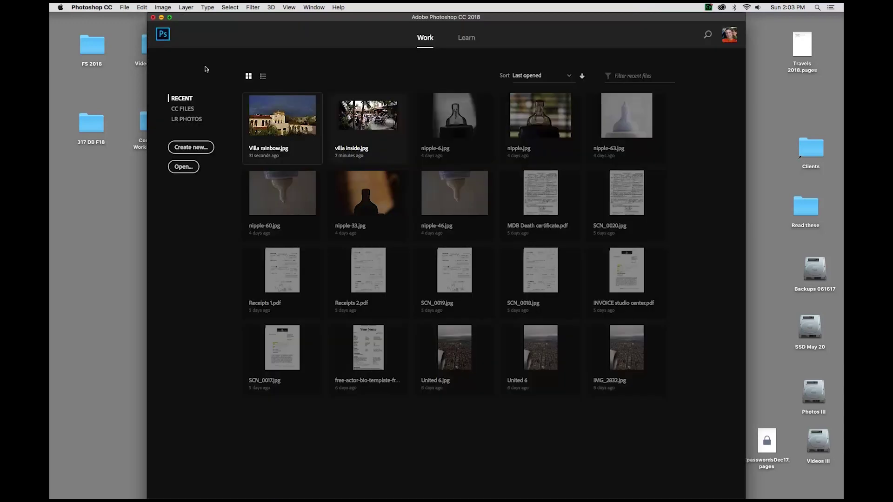
pyautogui.click(153, 18)
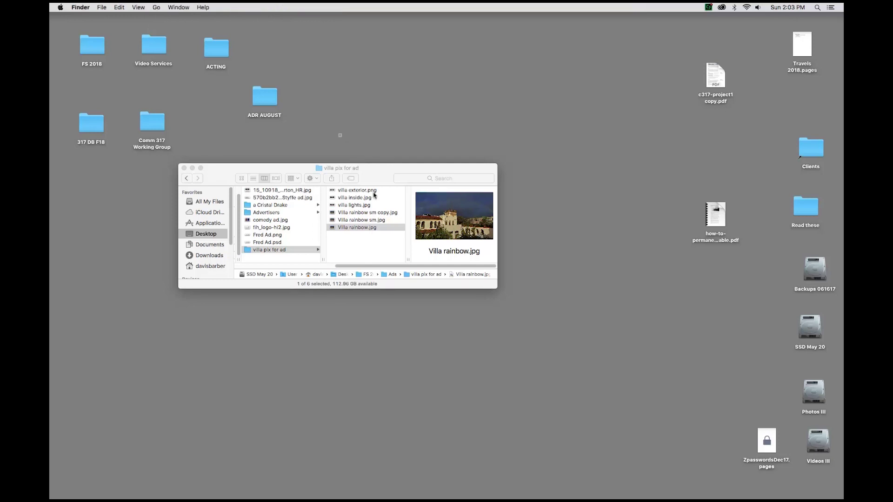
# Open villa exterior.png with its default app and dismiss the unidentified-developer warning.
pyautogui.click(348, 190)
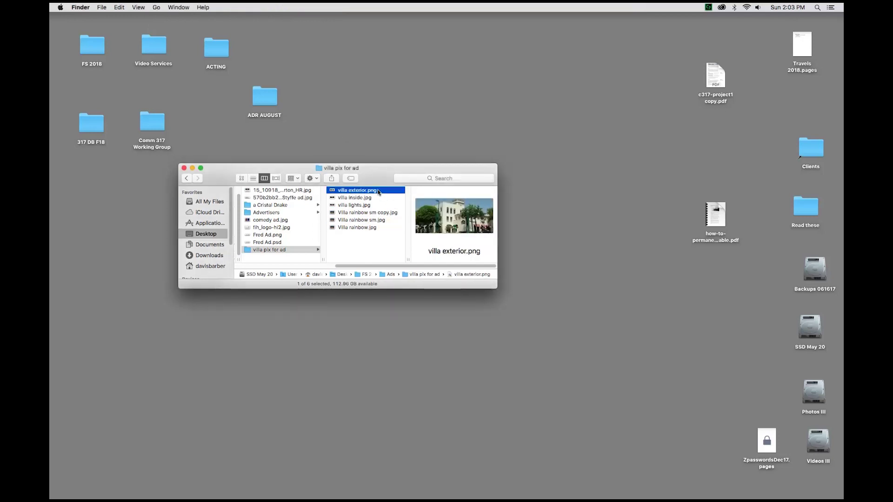
pyautogui.doubleClick(332, 190)
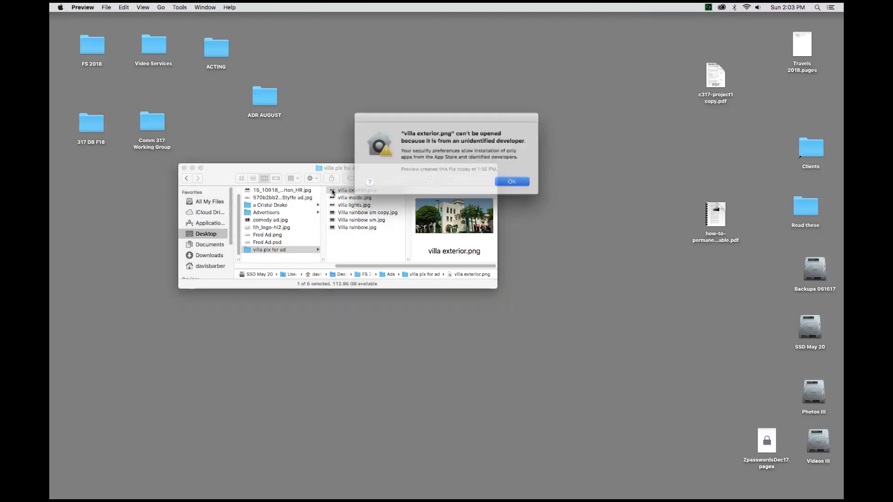
pyautogui.click(508, 180)
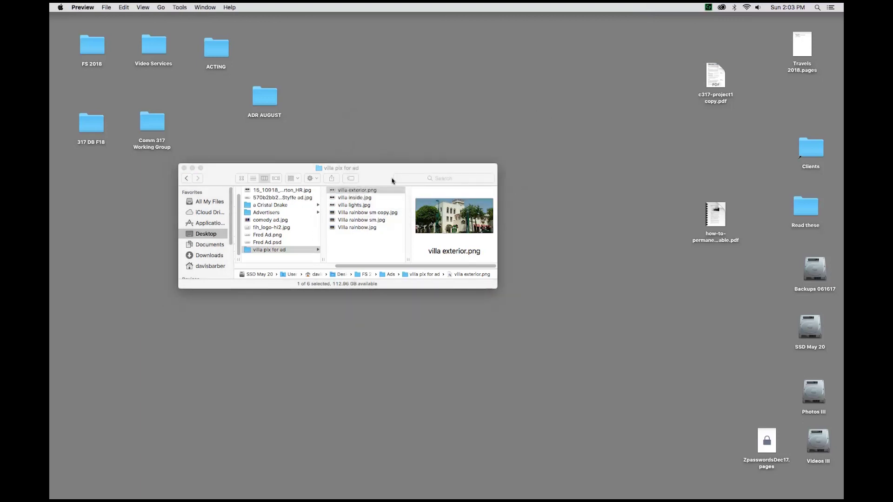
pyautogui.moveTo(370, 174); pyautogui.dragTo(394, 160)
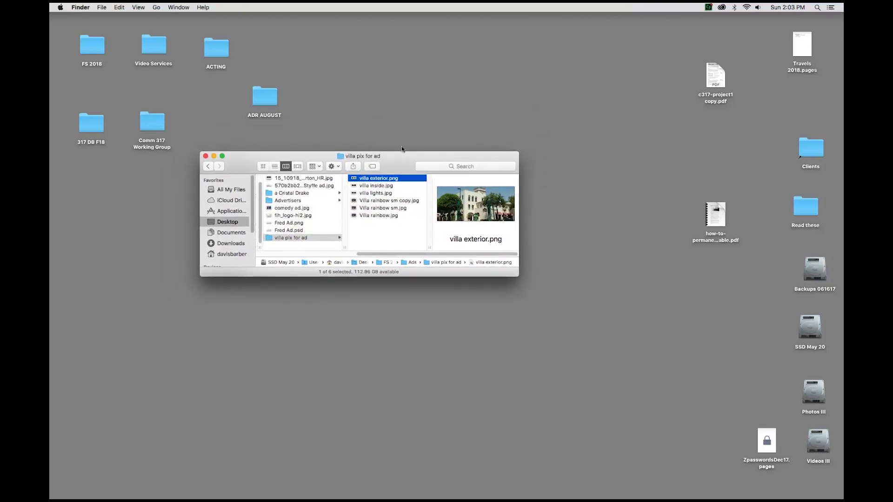
# Reselect villa exterior.png and bring up its context menu.
pyautogui.click(387, 180)
pyautogui.click(363, 192)
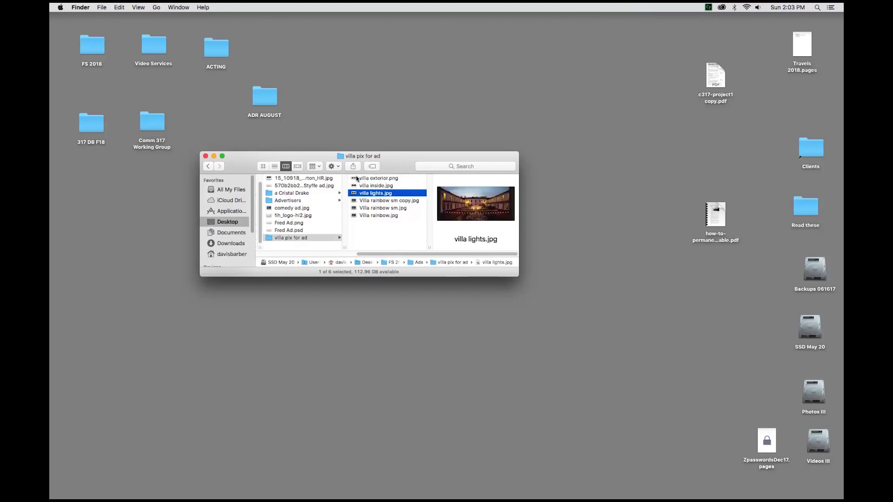
pyautogui.click(357, 180)
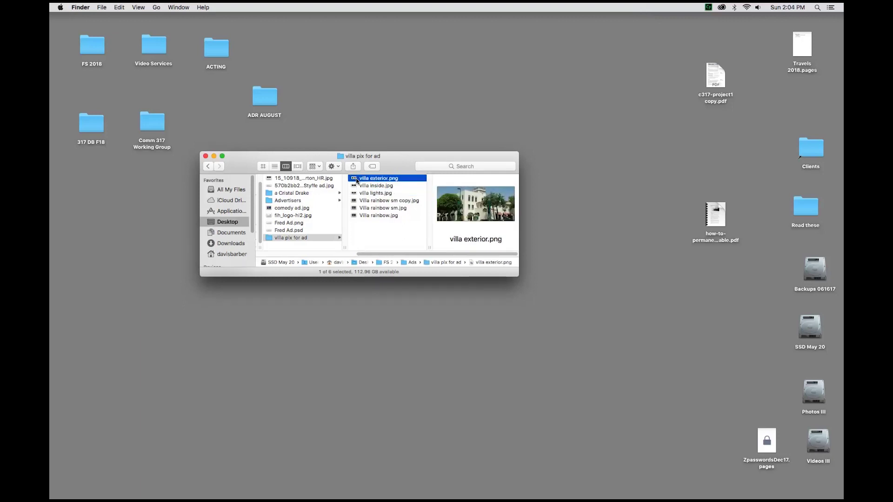
pyautogui.rightClick(371, 181)
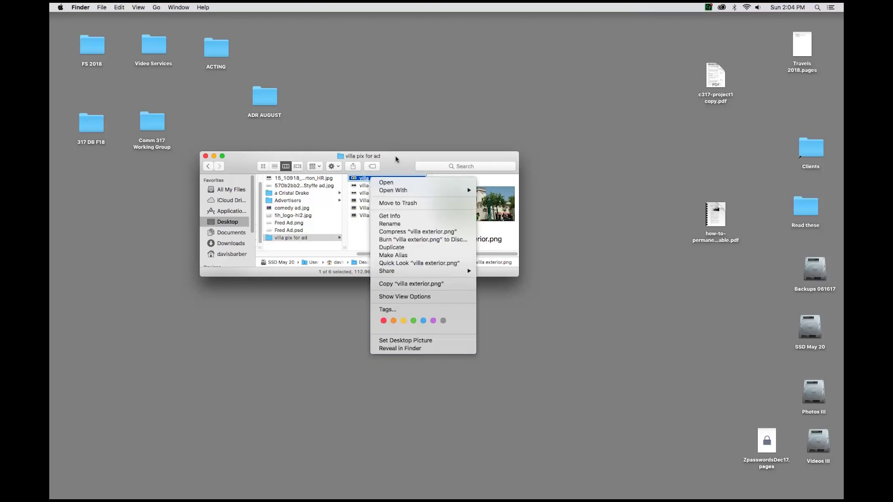
# Set villa exterior.png's Open with to Photoshop CC 2018 for all PNGs, then open it.
pyautogui.click(398, 217)
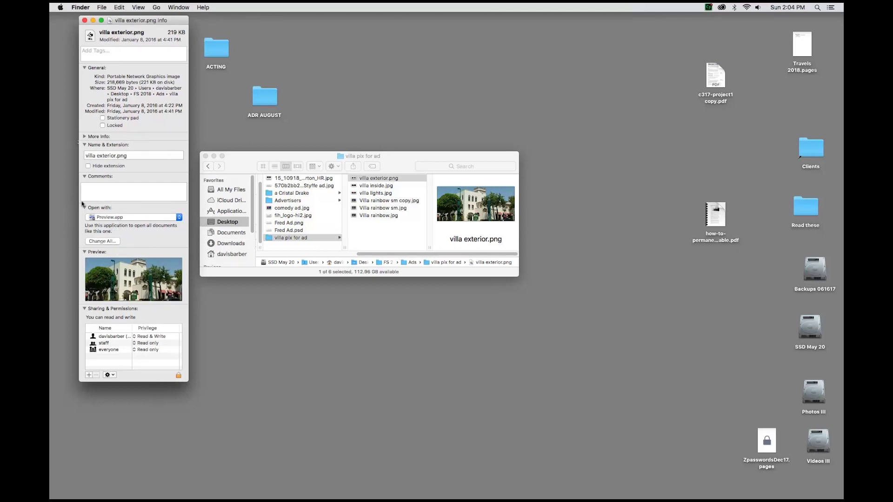
pyautogui.click(120, 219)
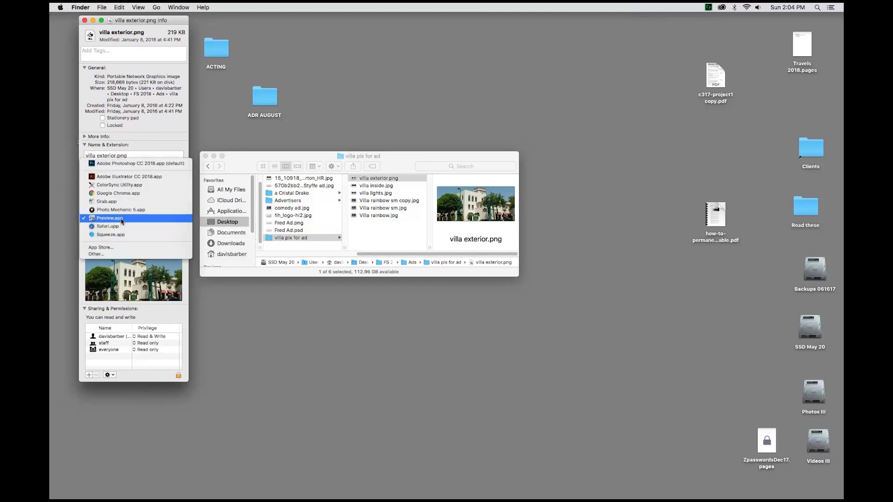
pyautogui.click(162, 164)
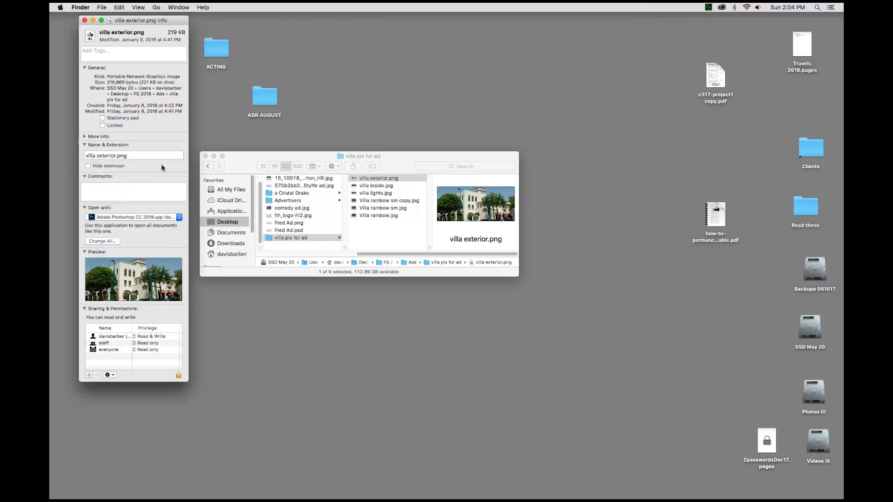
pyautogui.click(102, 241)
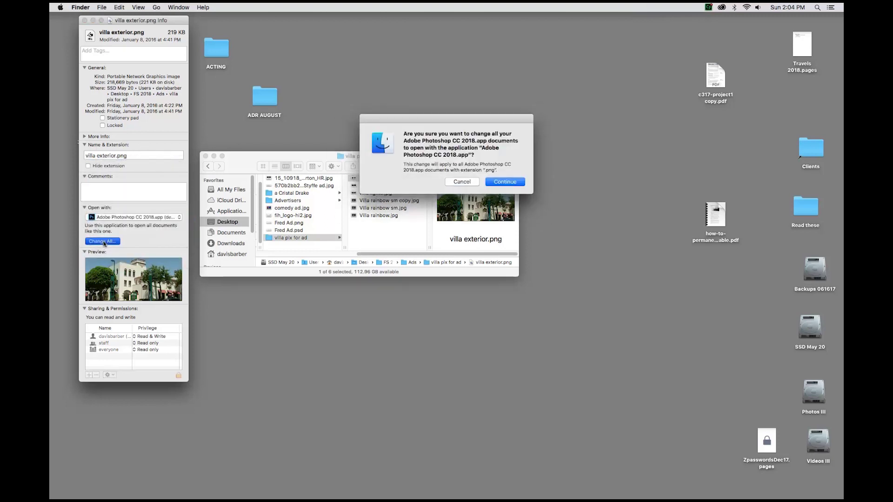
pyautogui.click(513, 182)
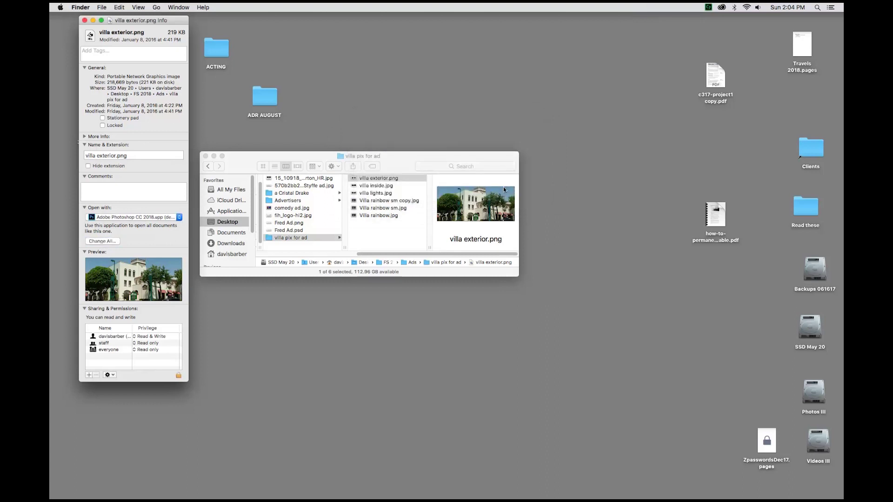
pyautogui.click(85, 20)
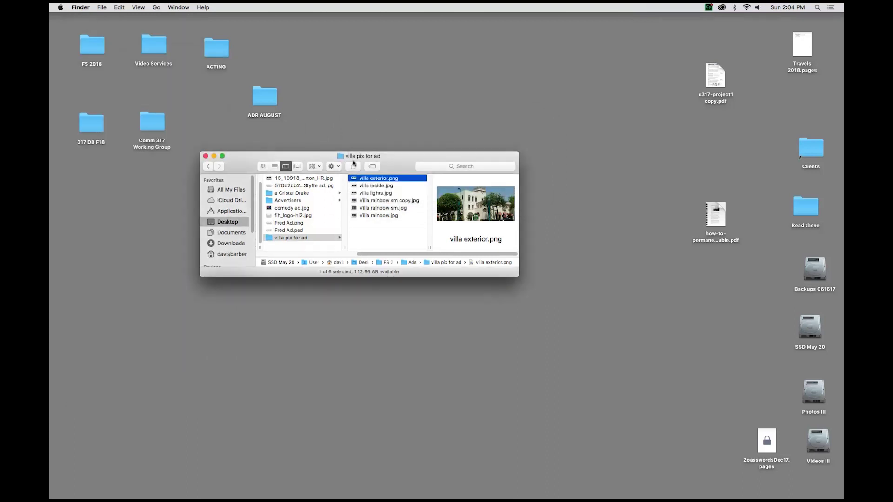
pyautogui.doubleClick(368, 180)
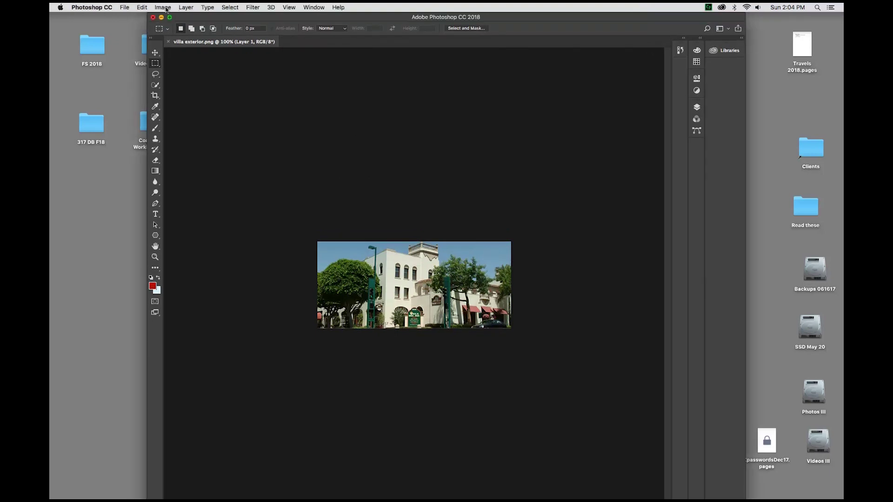
# Close villa exterior.png in Photoshop and return to the Finder window.
pyautogui.click(153, 18)
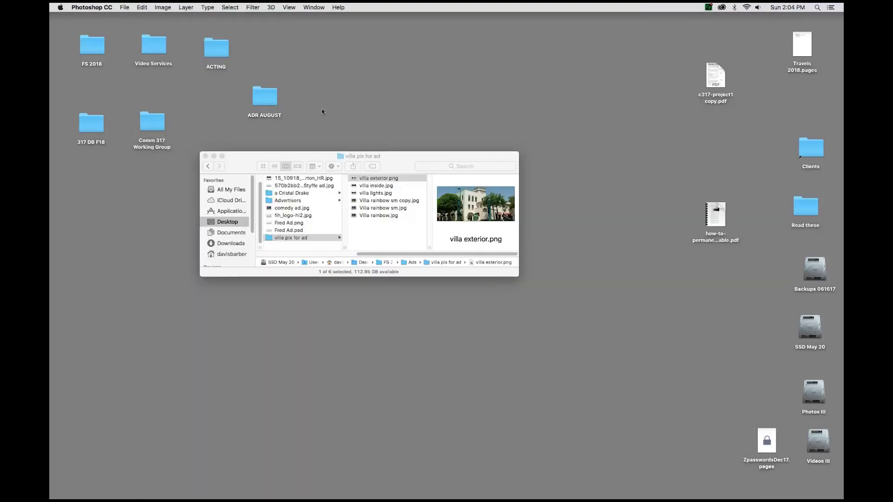
pyautogui.click(234, 160)
# Reposition the Finder window and ADR AUGUST folder, then select Villa rainbow.jpg to preview it.
pyautogui.moveTo(234, 159); pyautogui.dragTo(227, 146)
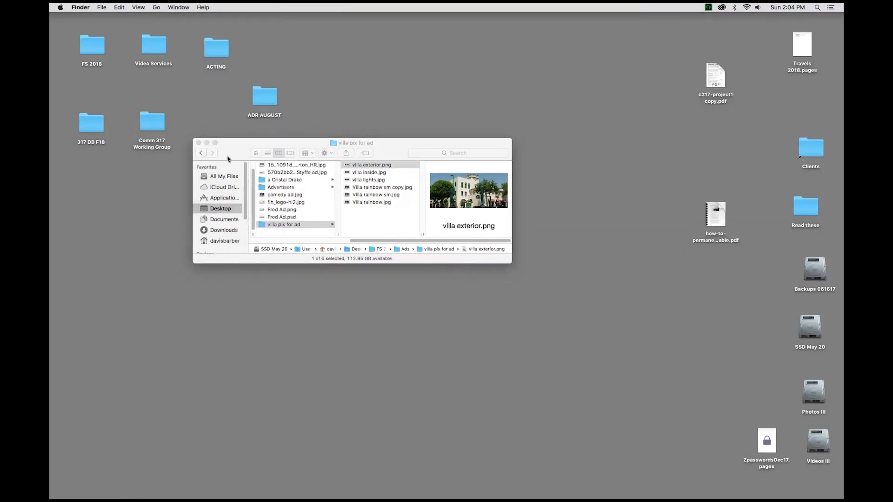
pyautogui.click(228, 159)
pyautogui.moveTo(229, 152); pyautogui.dragTo(256, 155)
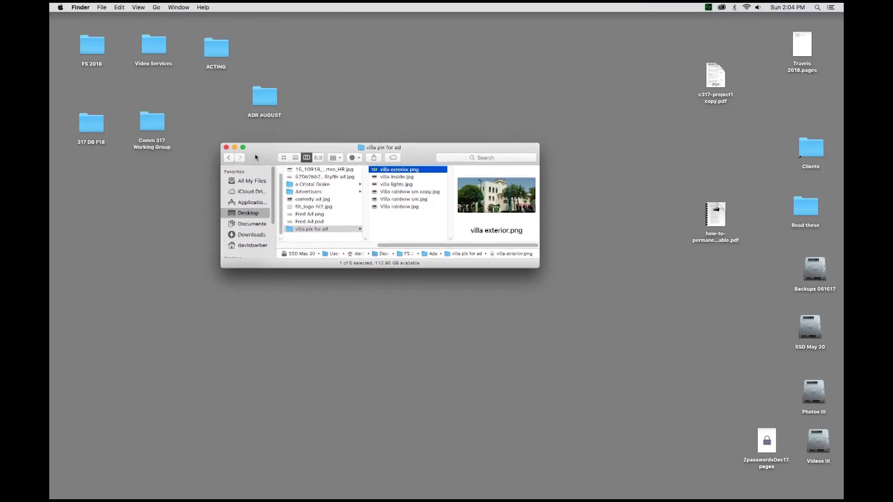
pyautogui.moveTo(267, 97)
pyautogui.mouseDown()
pyautogui.moveTo(242, 105)
pyautogui.moveTo(255, 102)
pyautogui.mouseUp()
pyautogui.moveTo(256, 158); pyautogui.dragTo(243, 171)
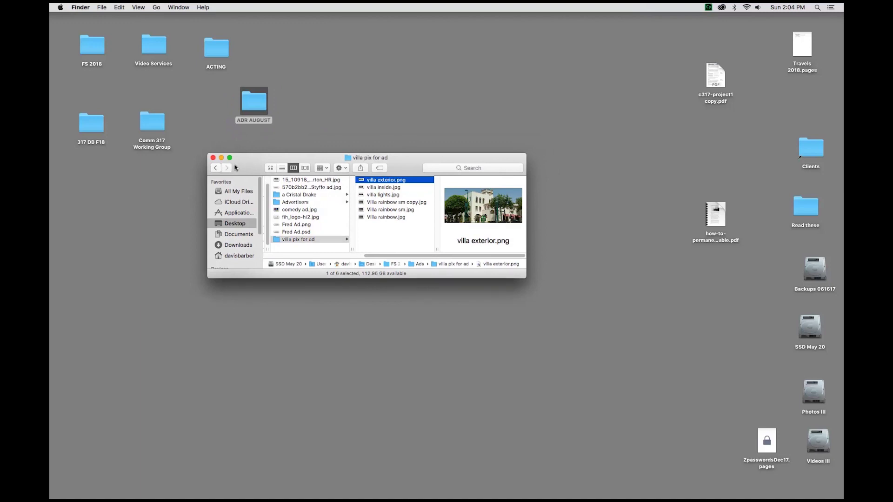
pyautogui.moveTo(252, 170); pyautogui.dragTo(252, 170)
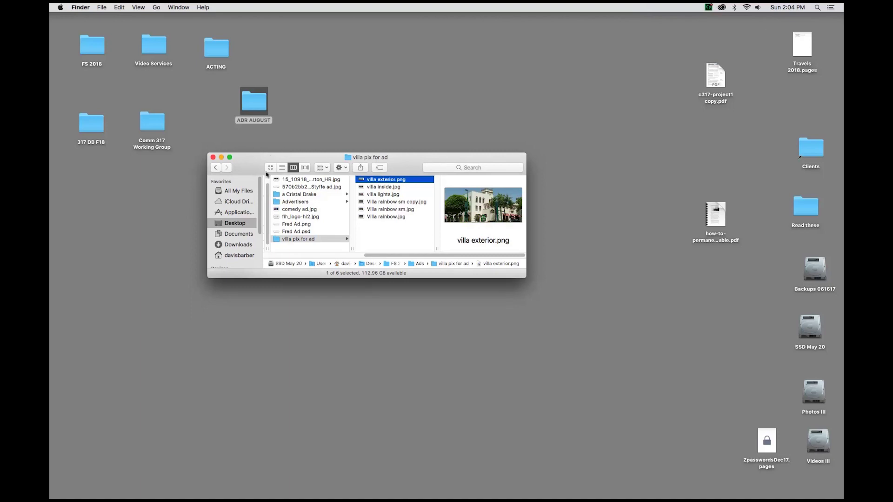
pyautogui.click(384, 236)
pyautogui.click(383, 217)
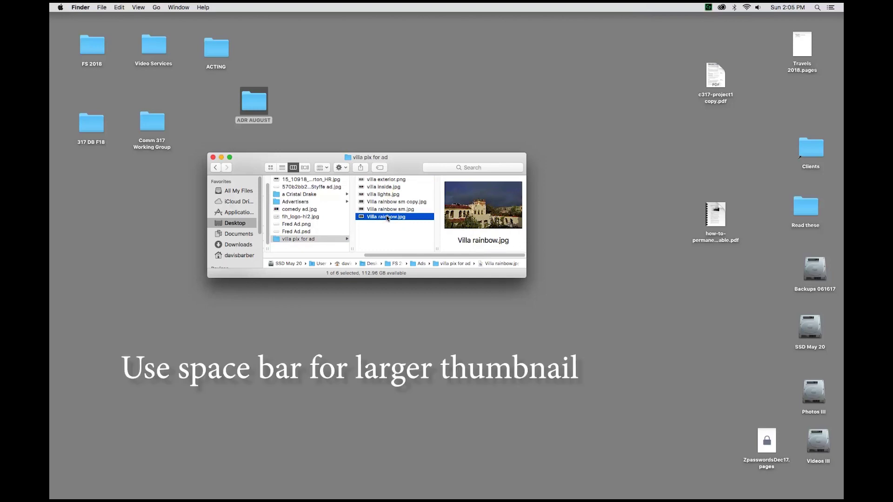
# Open, close and reopen the Quick Look preview of Villa rainbow.jpg.
pyautogui.press('space')
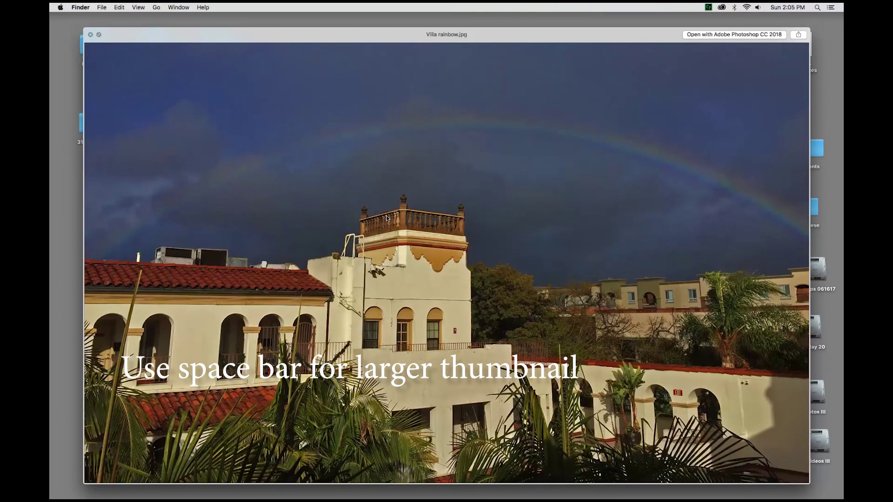
pyautogui.press('space')
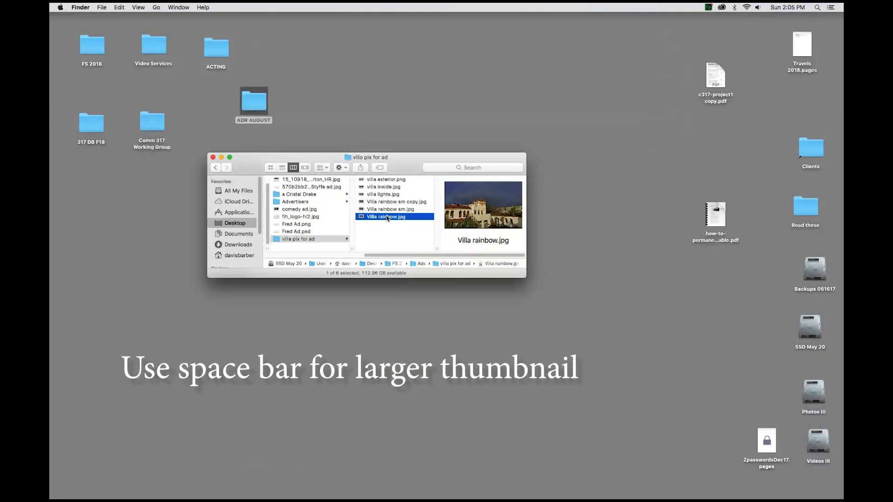
pyautogui.press('space')
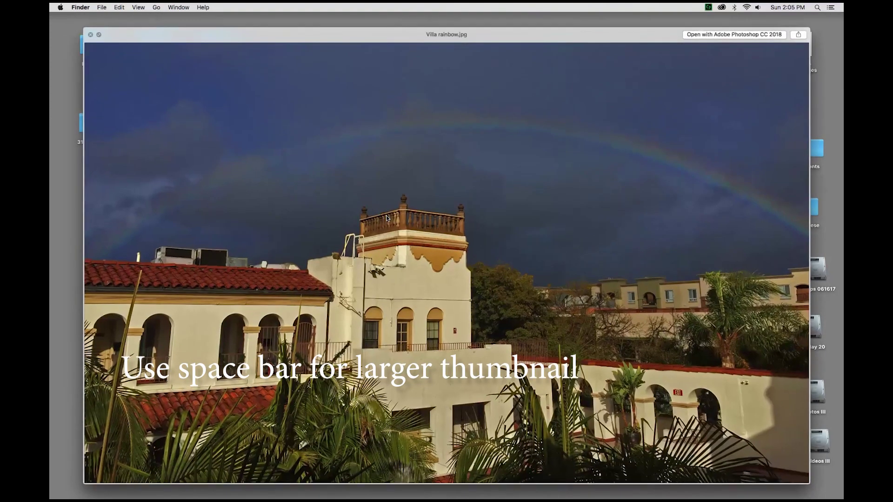
pyautogui.press('space')
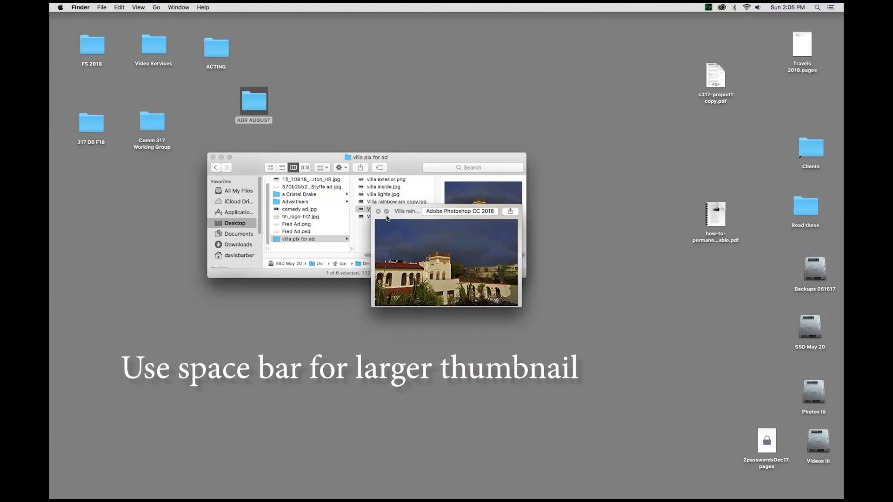
# Step Quick Look through villa inside.jpg, villa exterior.png, Fred Ad.psd, Fred Ad.png and Grand Inn web ad.
pyautogui.press('Up')
pyautogui.press('Up')
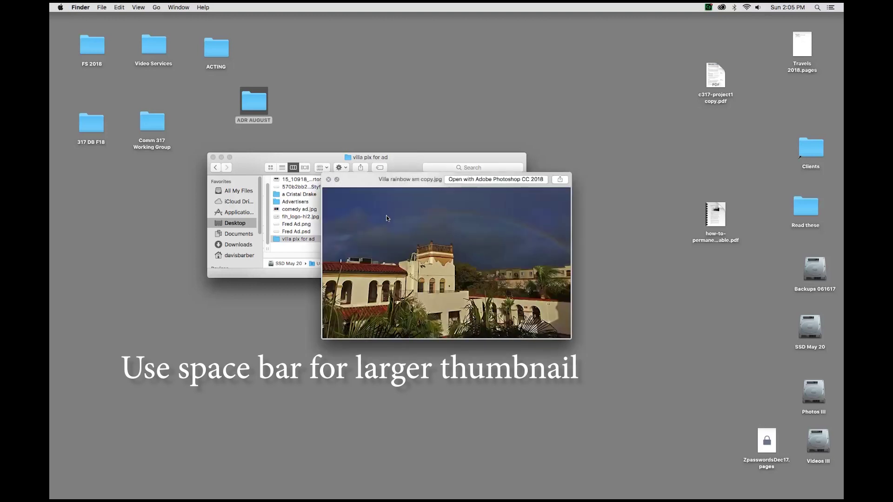
pyautogui.press('Up')
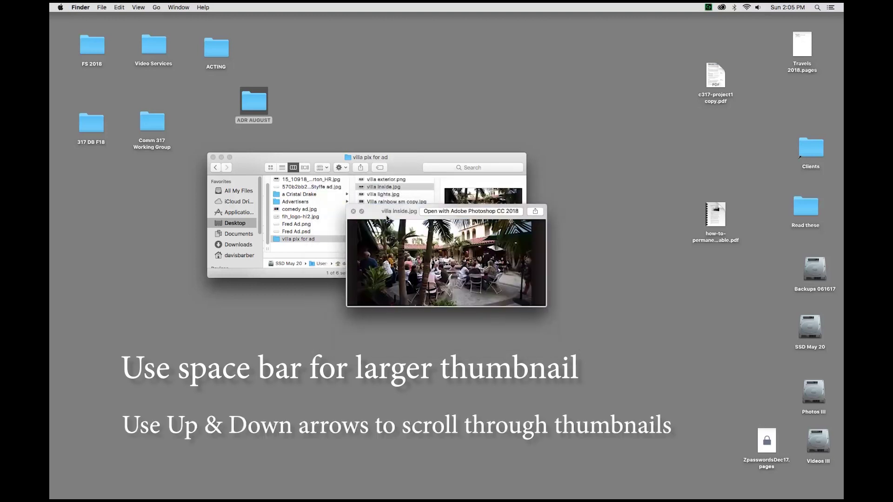
pyautogui.press('Up')
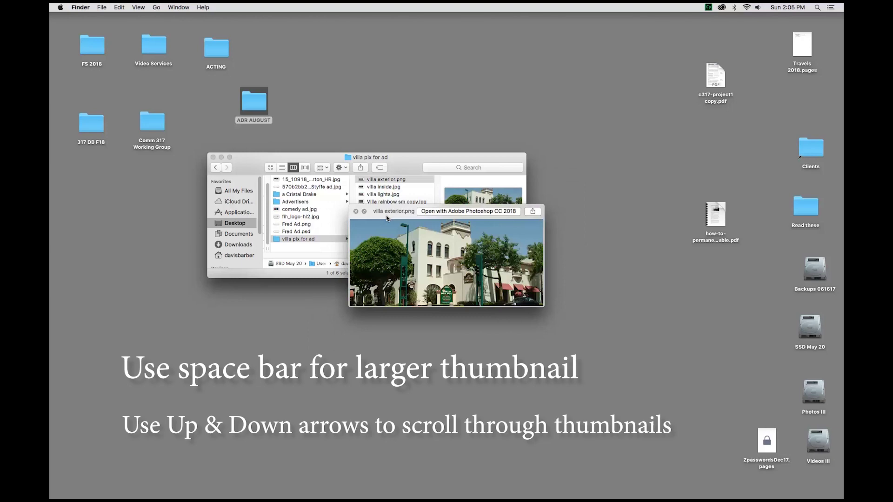
pyautogui.press('Left')
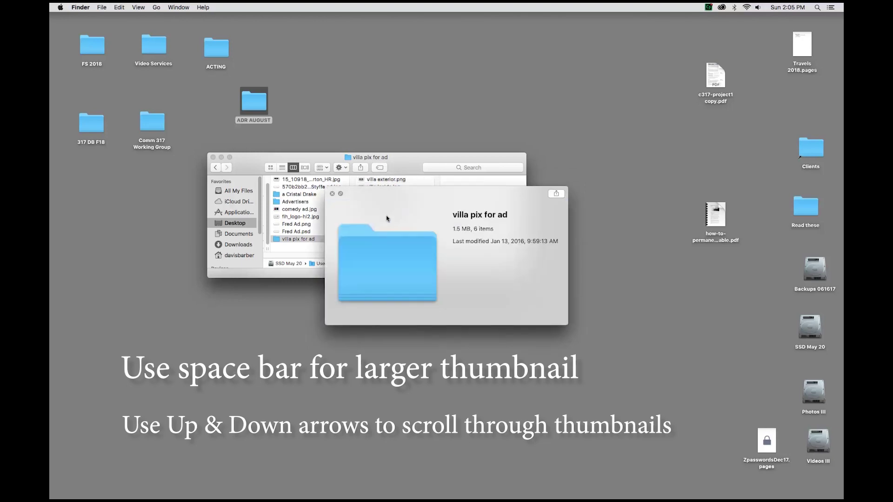
pyautogui.press('Up')
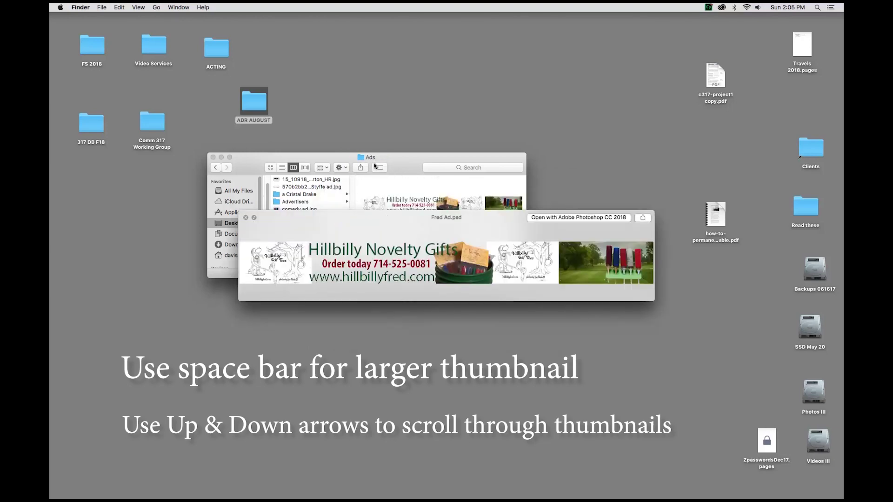
pyautogui.moveTo(398, 162); pyautogui.dragTo(382, 87)
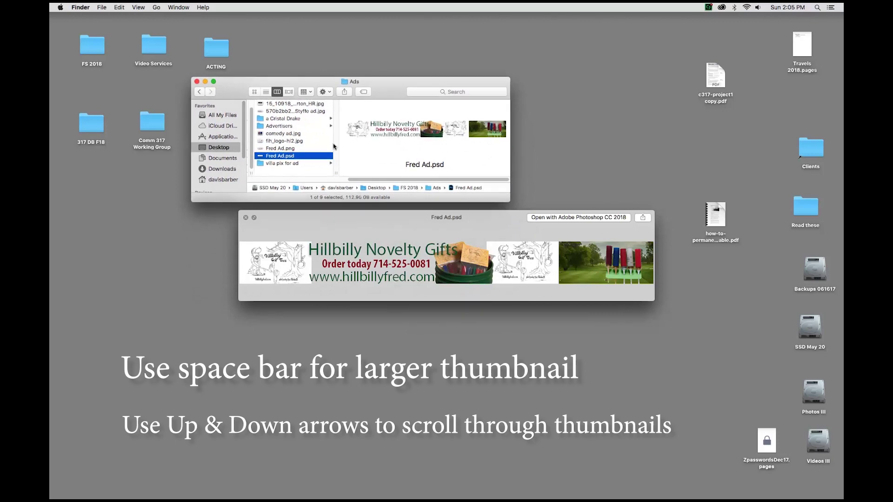
pyautogui.press('Up')
pyautogui.press('Up')
pyautogui.press('Up')
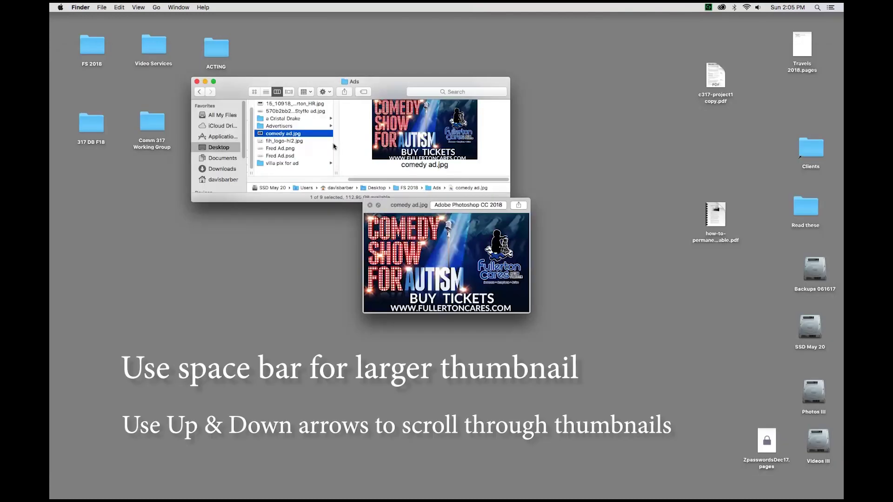
pyautogui.press('Up')
pyautogui.press('Up')
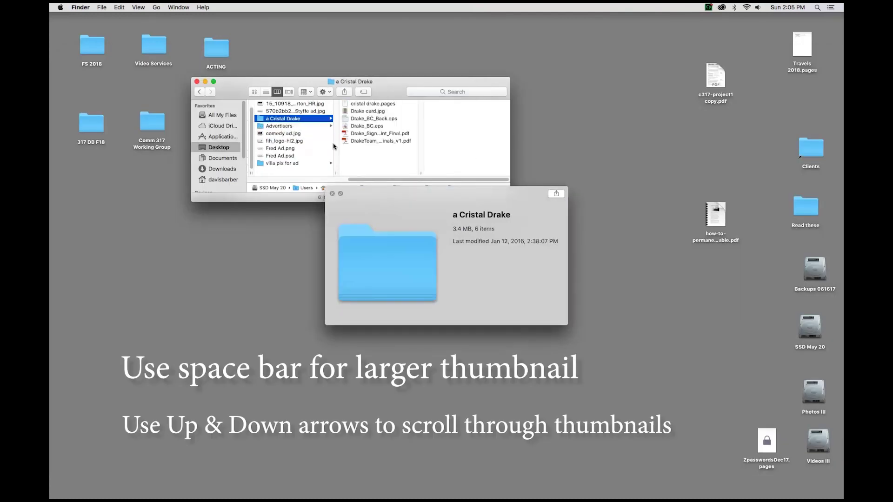
pyautogui.press('Up')
pyautogui.press('Up')
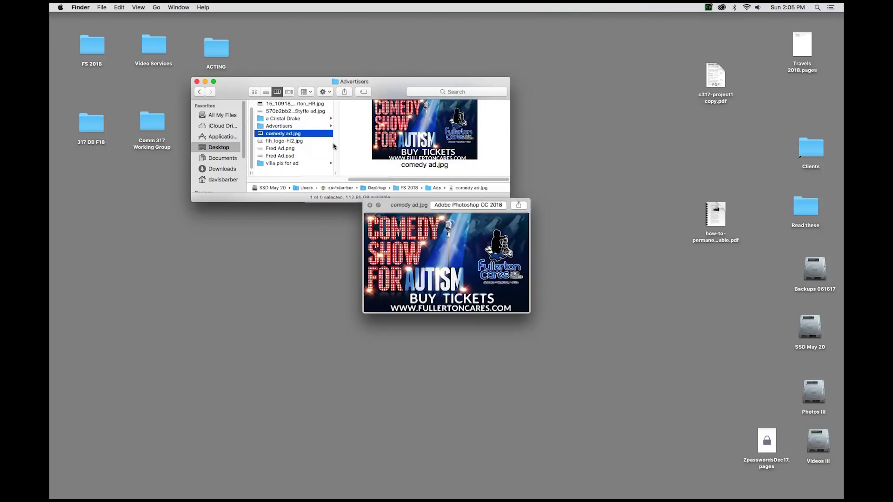
# Close Quick Look on comedy ad.jpg and move the selection down to Fred Ad.psd.
pyautogui.press('space')
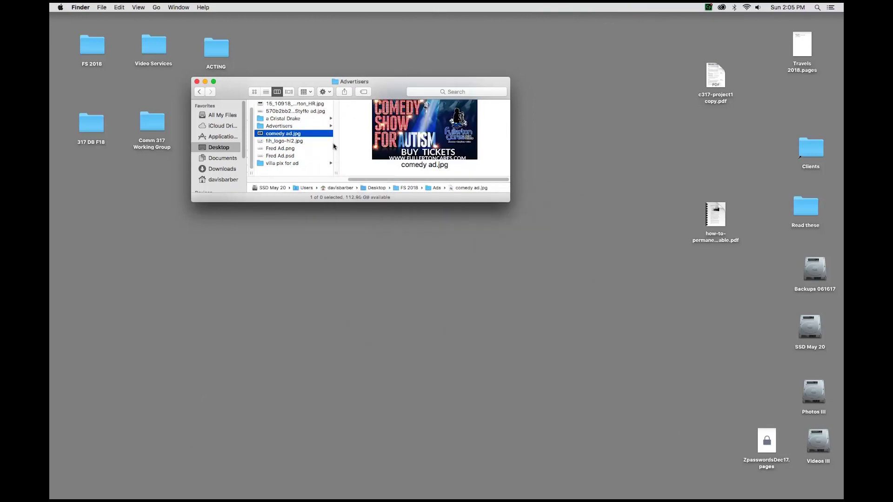
pyautogui.press('Down')
pyautogui.press('Down')
pyautogui.press('Down')
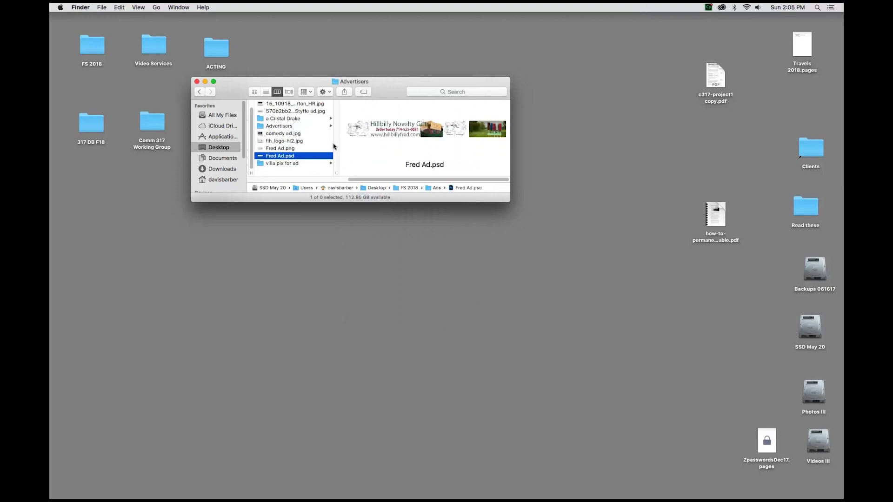